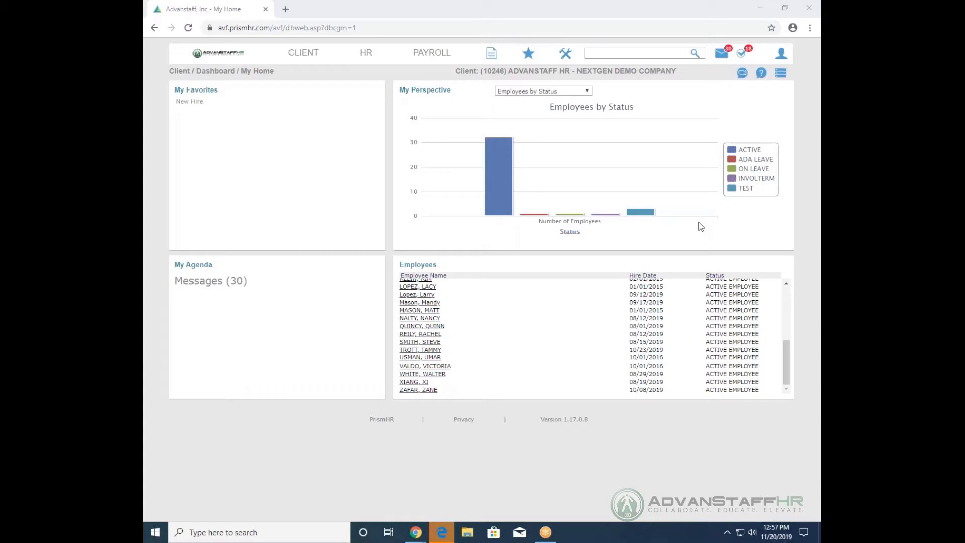
# Search for the terminated employee by last name and open their Employee Details record.
pyautogui.click(602, 52)
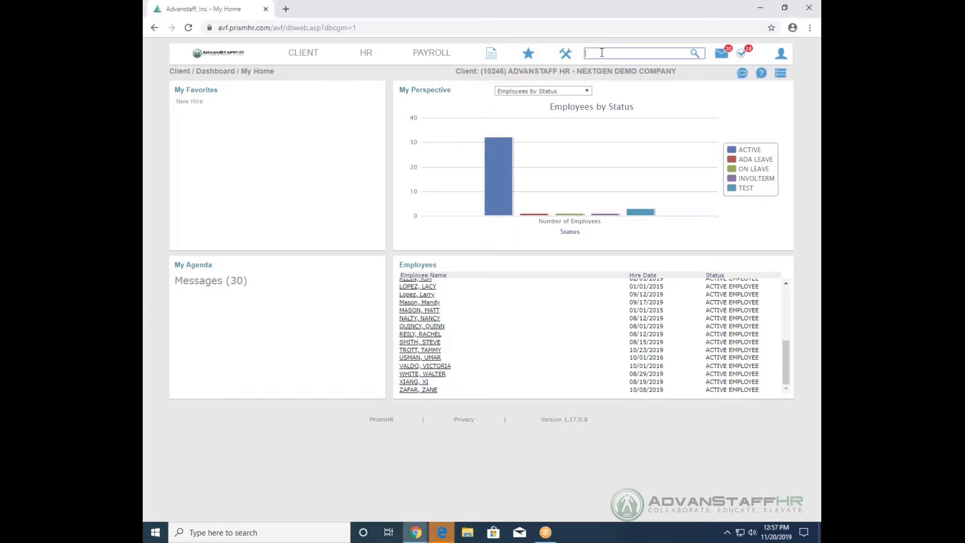
pyautogui.write('nalty')
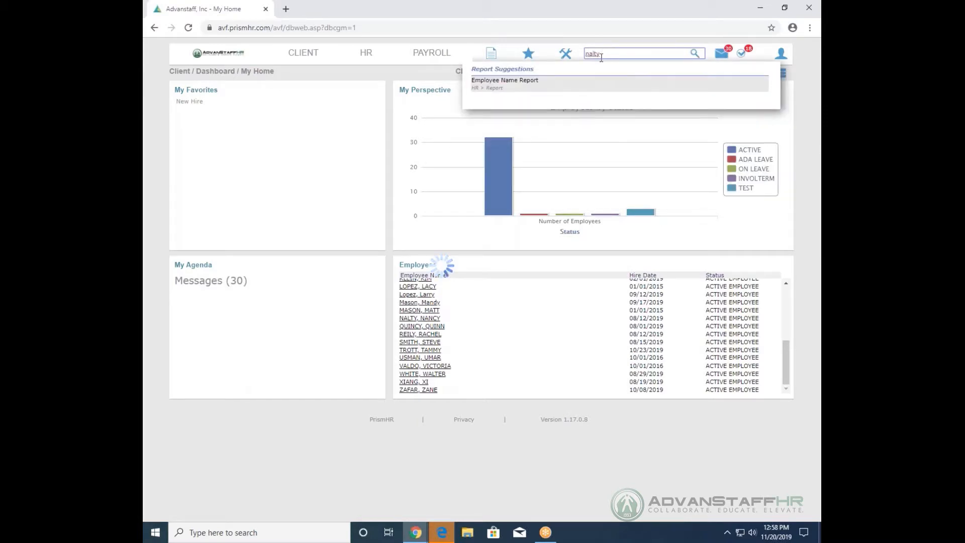
pyautogui.click(572, 100)
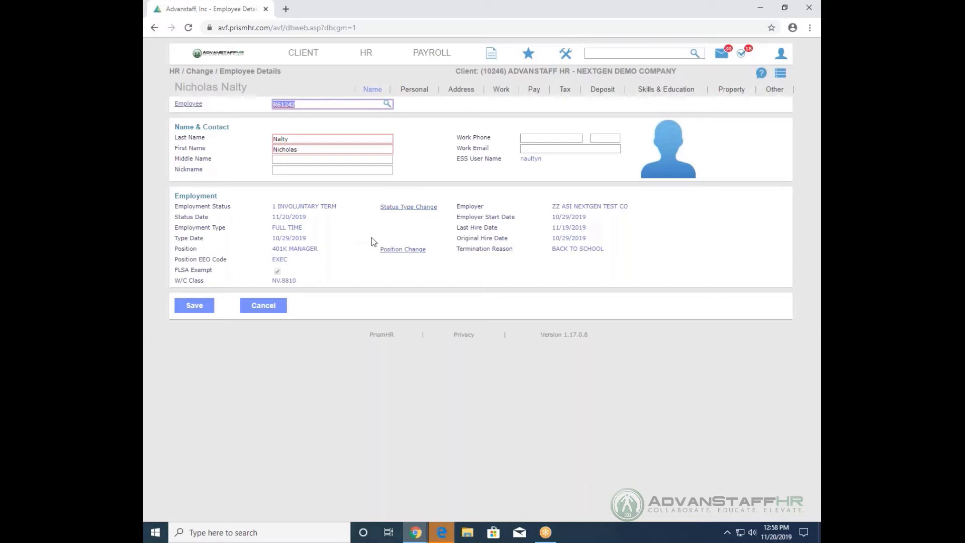
# Start a position change to SALES (Business Development) starting 11/20/2019, agreeing to replace the existing record for that date.
pyautogui.click(396, 251)
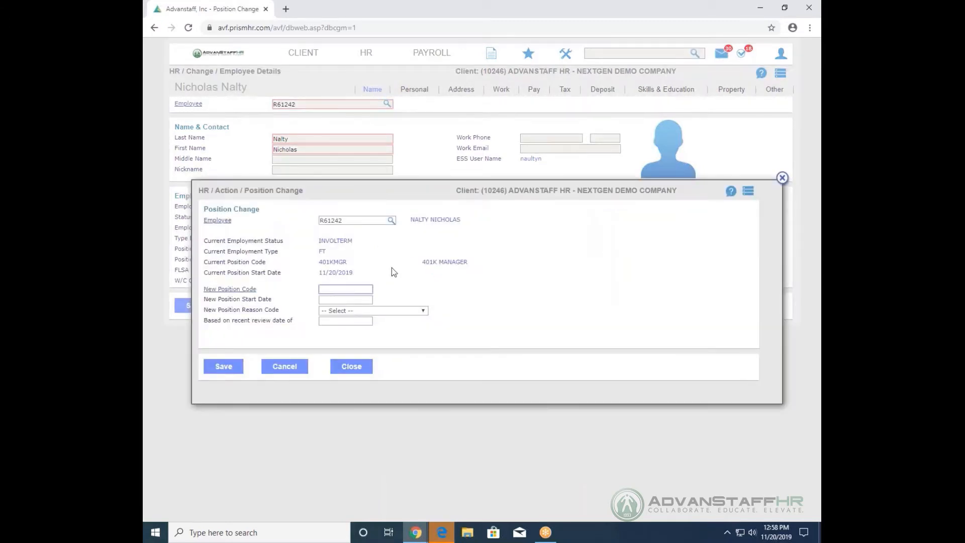
pyautogui.click(237, 290)
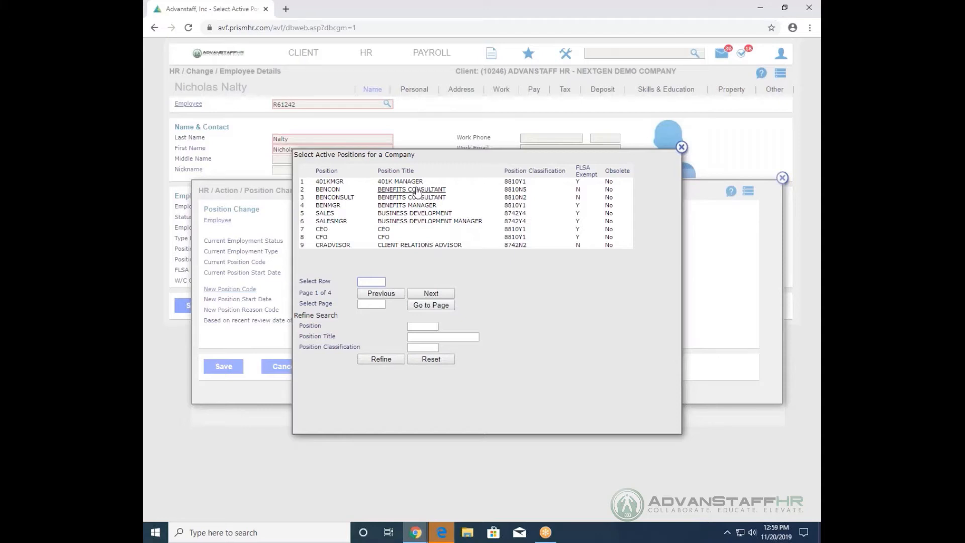
pyautogui.click(419, 214)
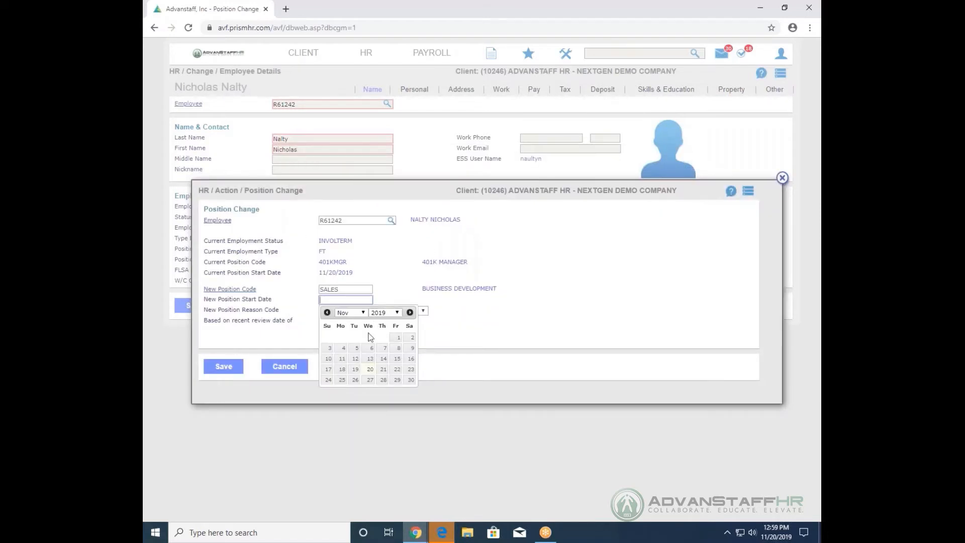
pyautogui.click(368, 371)
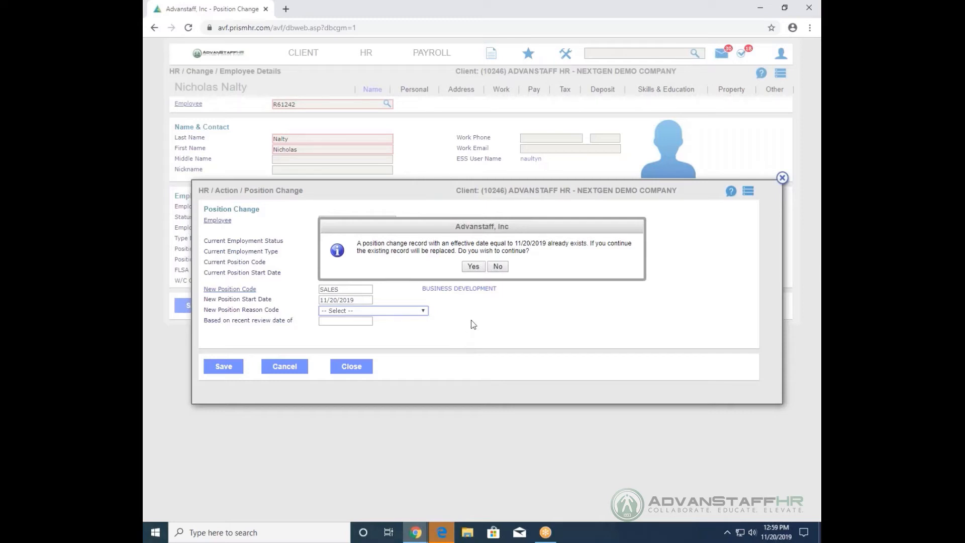
pyautogui.click(473, 267)
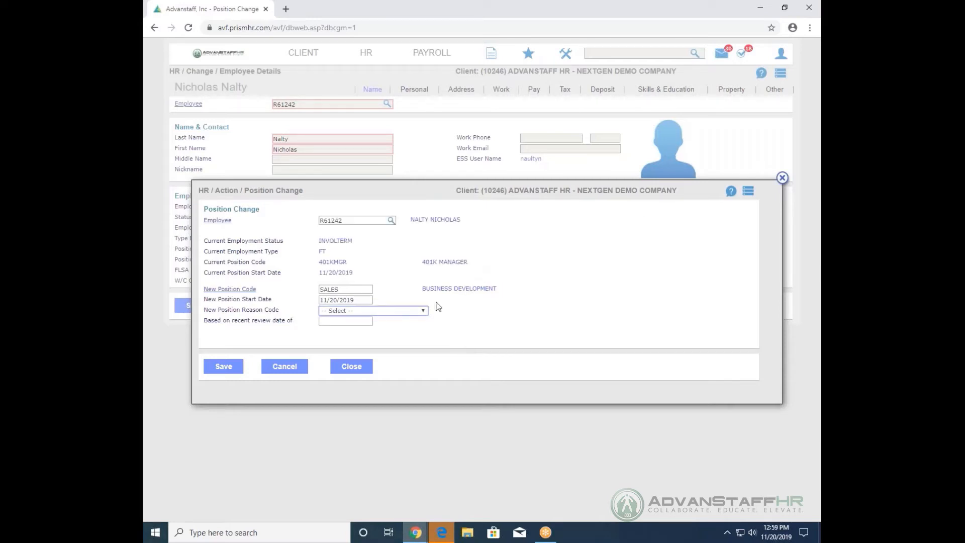
# Give NEW POSITION as the position change reason, save the change and return to the employee details.
pyautogui.click(385, 315)
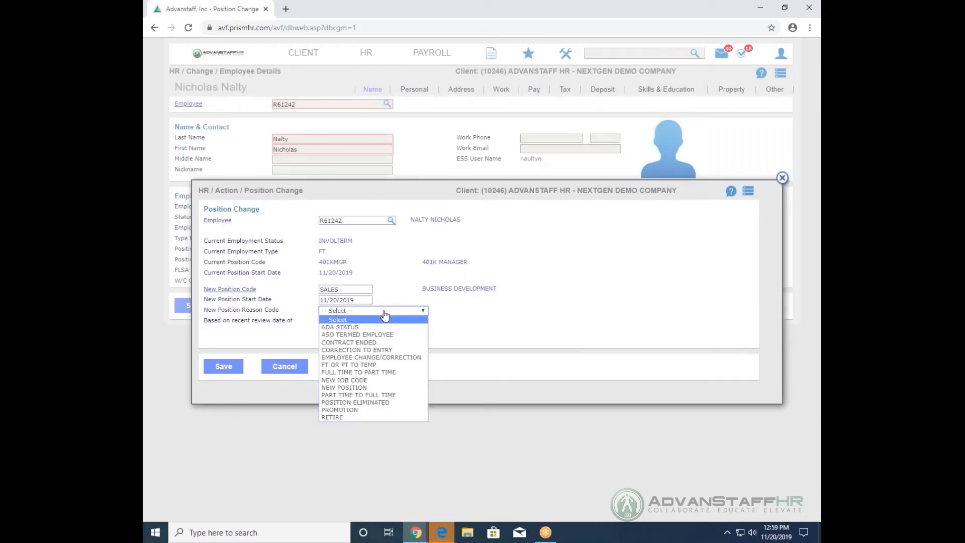
pyautogui.click(381, 388)
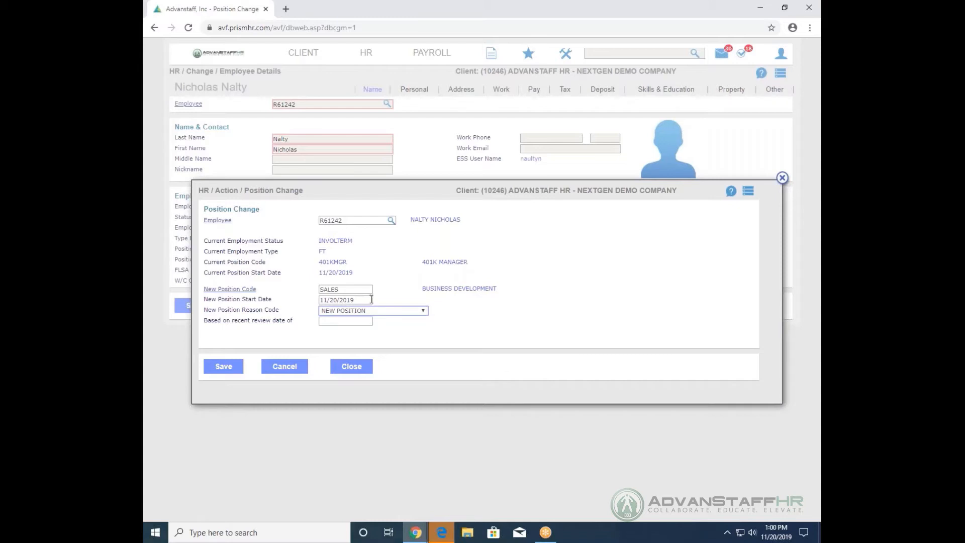
pyautogui.click(225, 367)
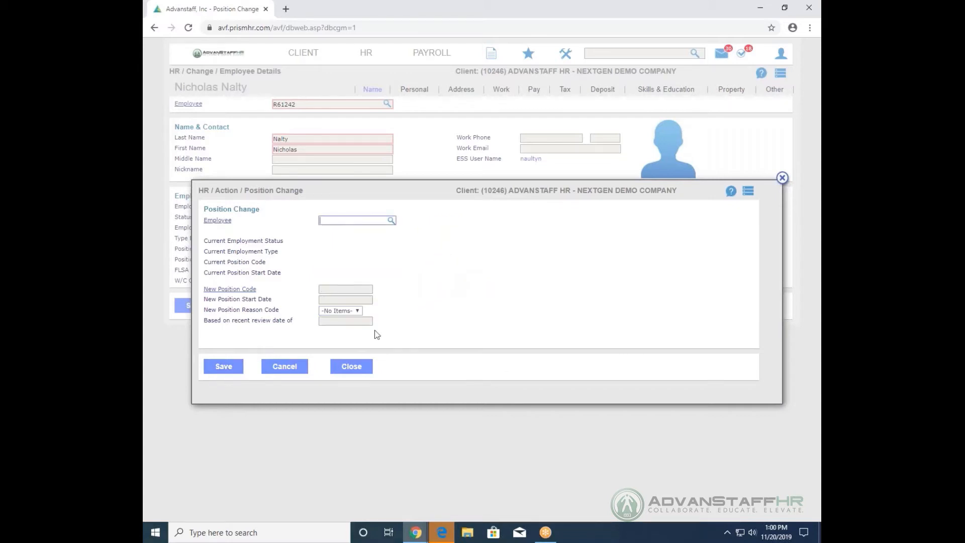
pyautogui.click(363, 367)
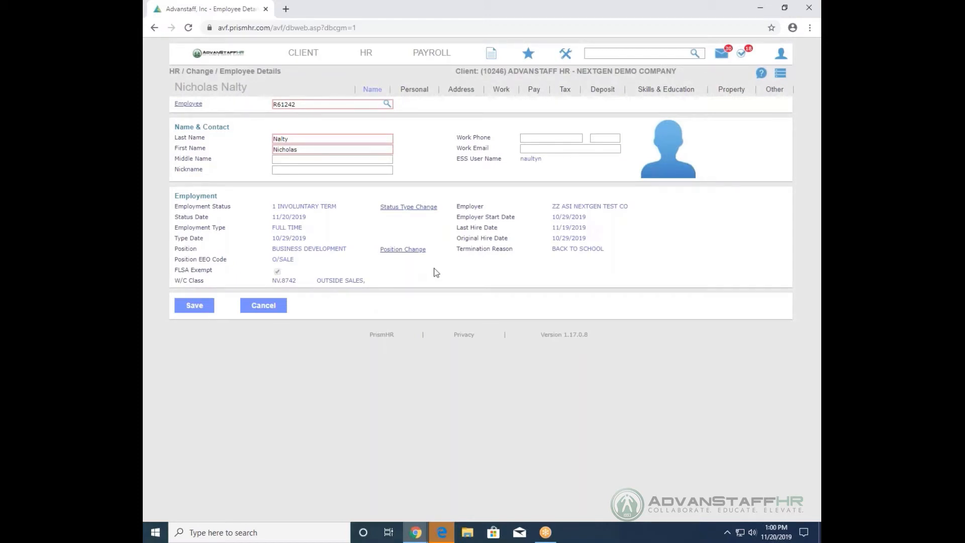
# Start a pay rate change for the employee with a new pay rate of 26,000 per Year.
pyautogui.click(535, 92)
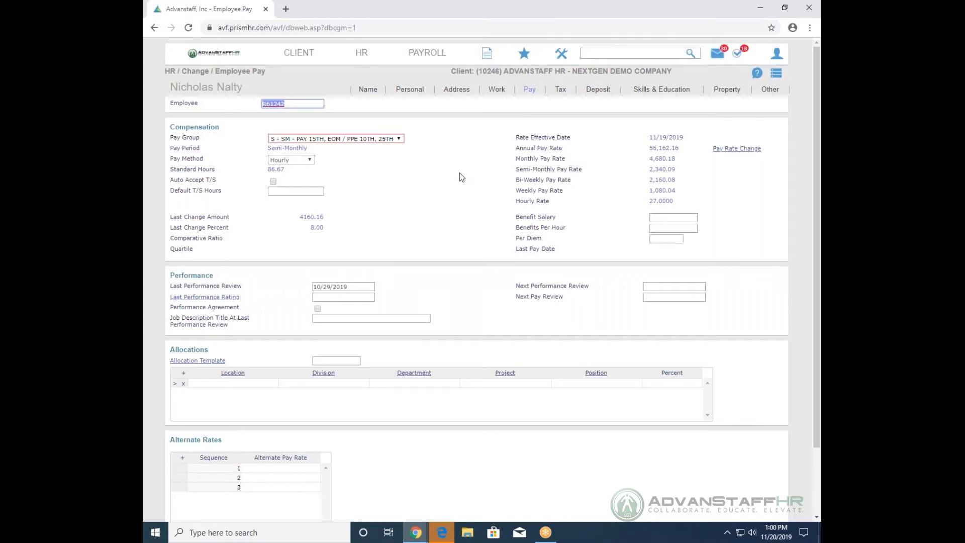
pyautogui.click(737, 149)
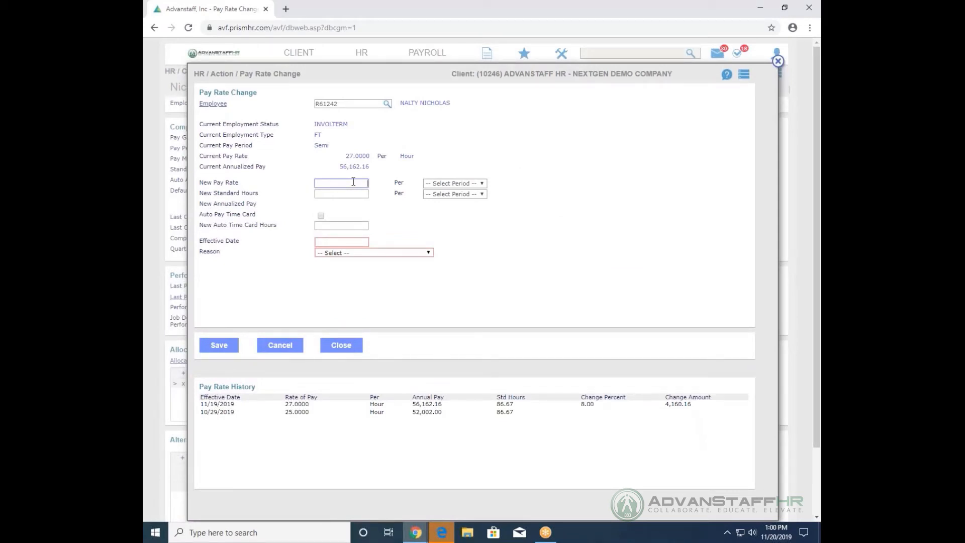
pyautogui.click(353, 182)
pyautogui.write('26.00')
pyautogui.press('BackSpace')
pyautogui.press('BackSpace')
pyautogui.press('BackSpace')
pyautogui.write('.000')
pyautogui.click(477, 184)
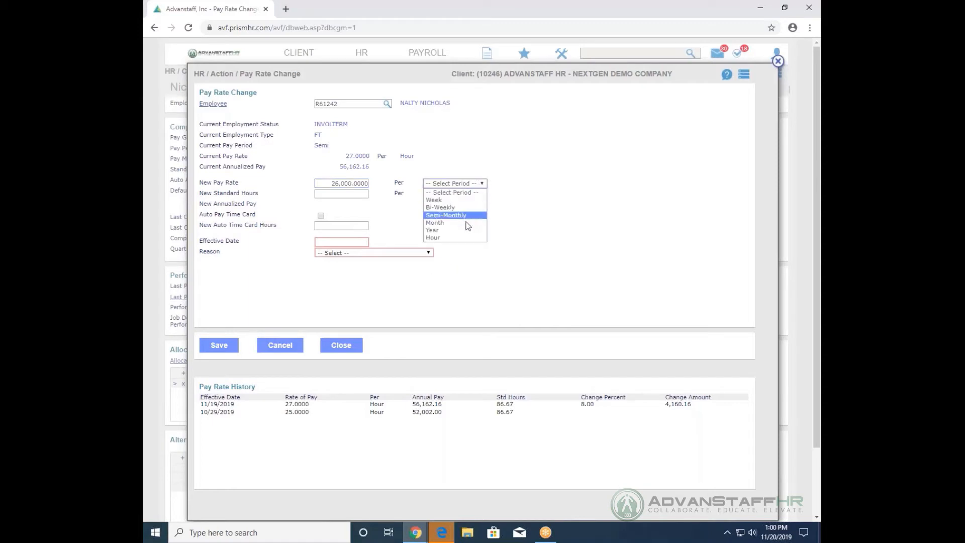
pyautogui.click(471, 231)
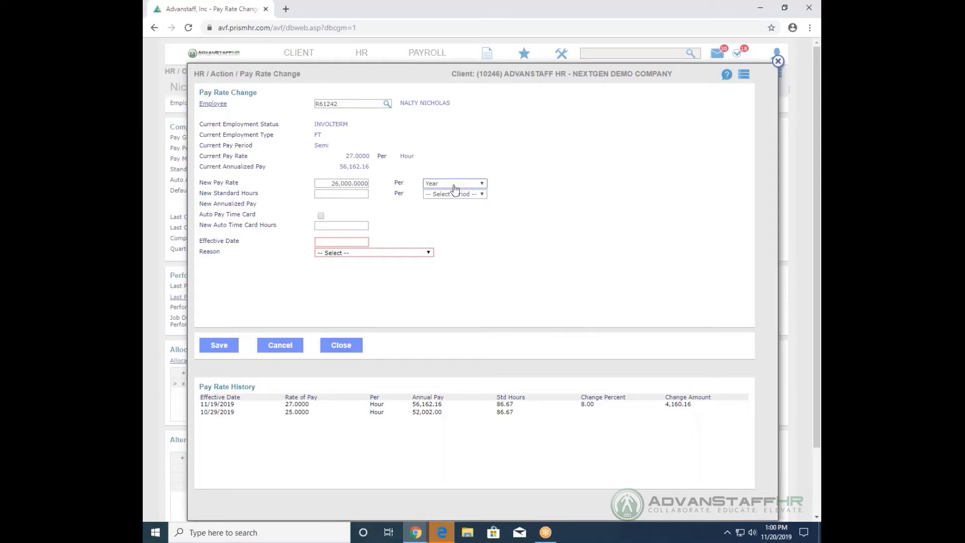
pyautogui.press('Tab')
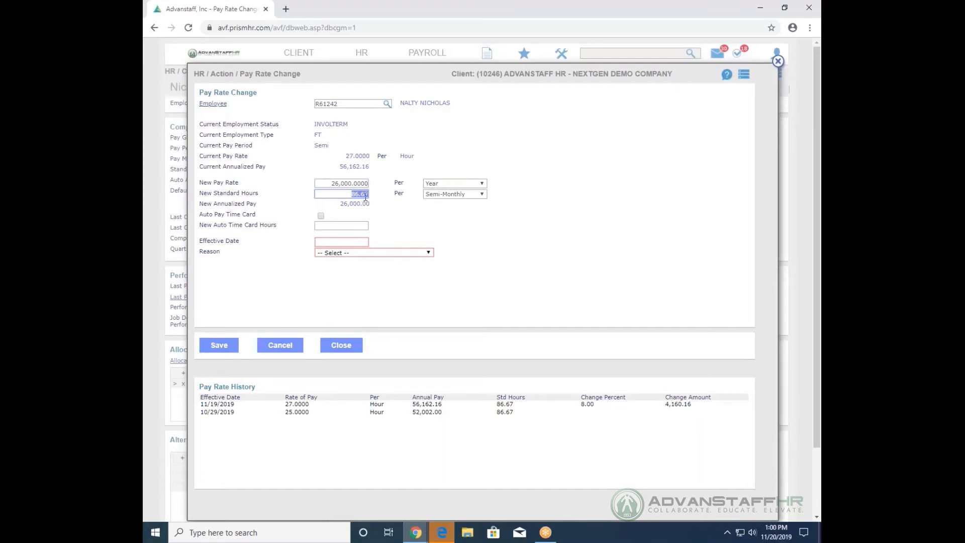
# Make the pay rate change effective 11/20/2019 with reason NEW POSITION, then save and close it.
pyautogui.click(333, 243)
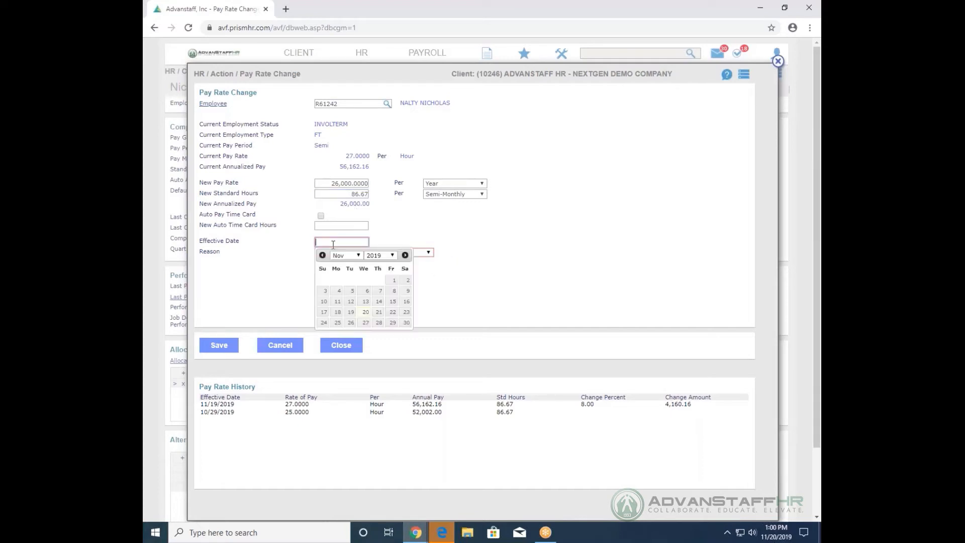
pyautogui.click(366, 311)
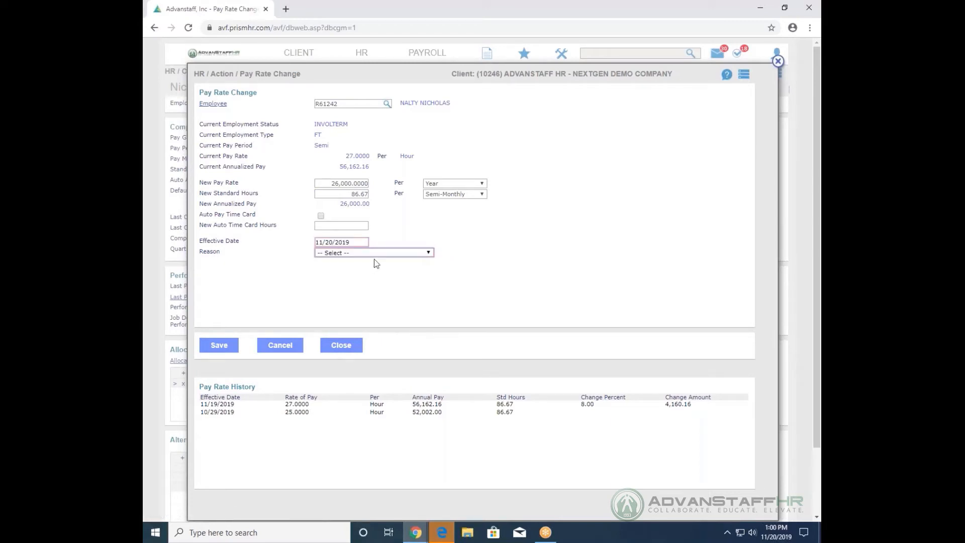
pyautogui.click(386, 253)
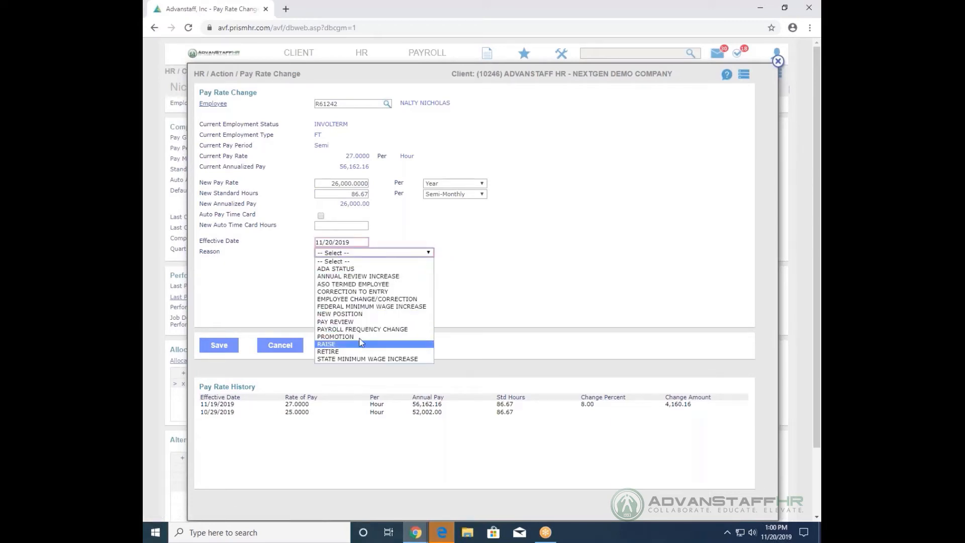
pyautogui.click(382, 314)
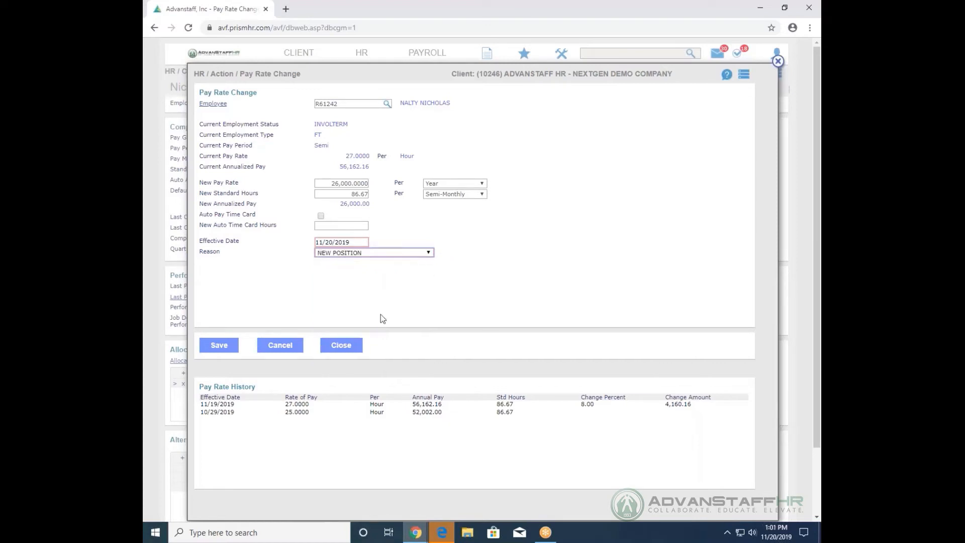
pyautogui.click(209, 345)
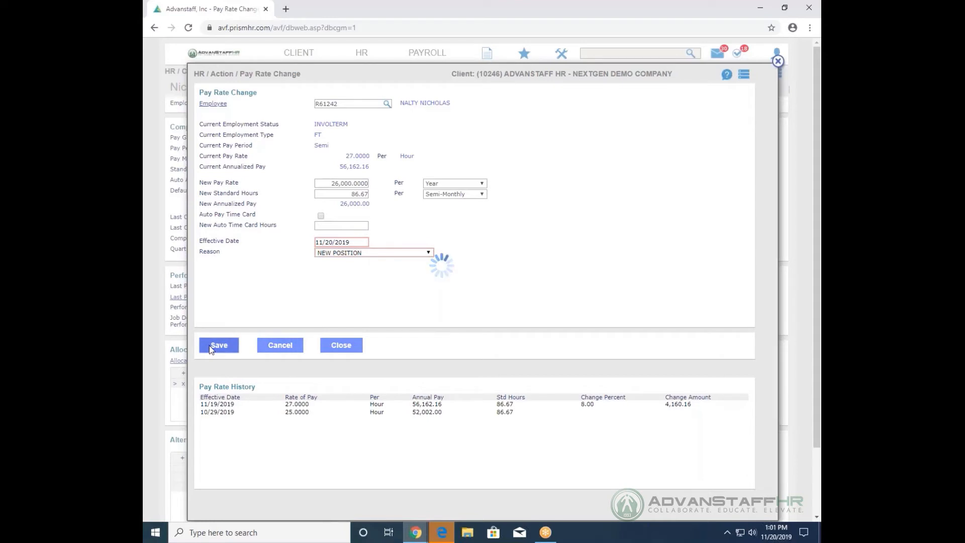
pyautogui.click(344, 344)
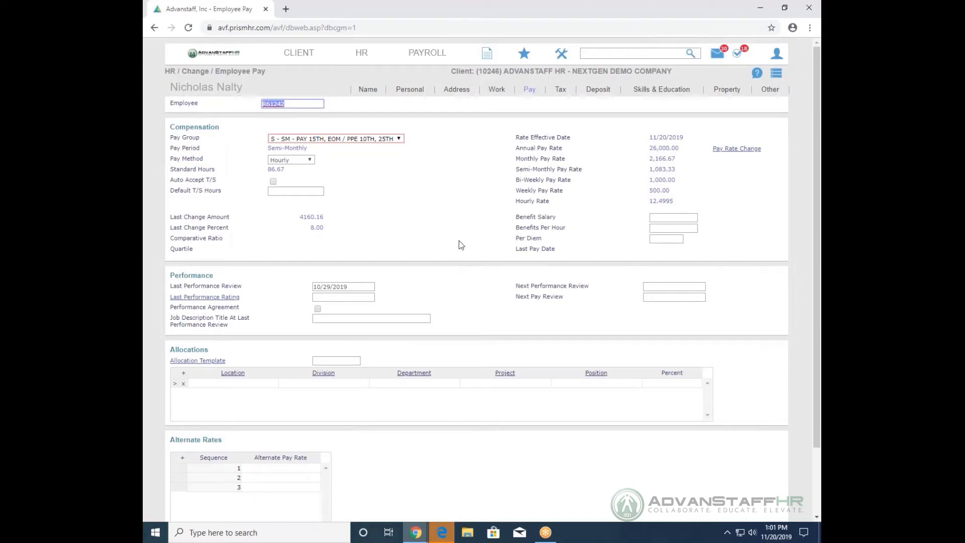
# Find and open the Rehire form, and select the terminated employee to rehire.
pyautogui.click(368, 90)
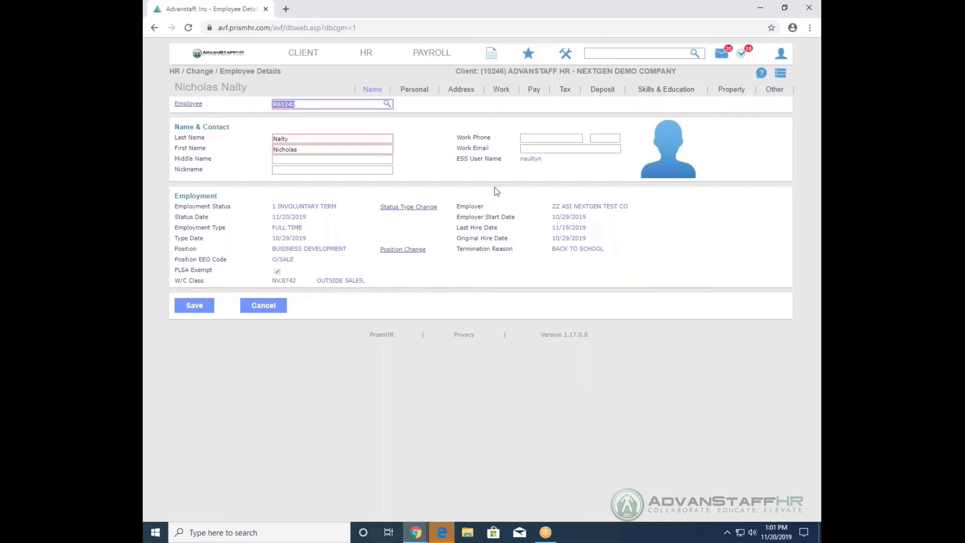
pyautogui.click(606, 53)
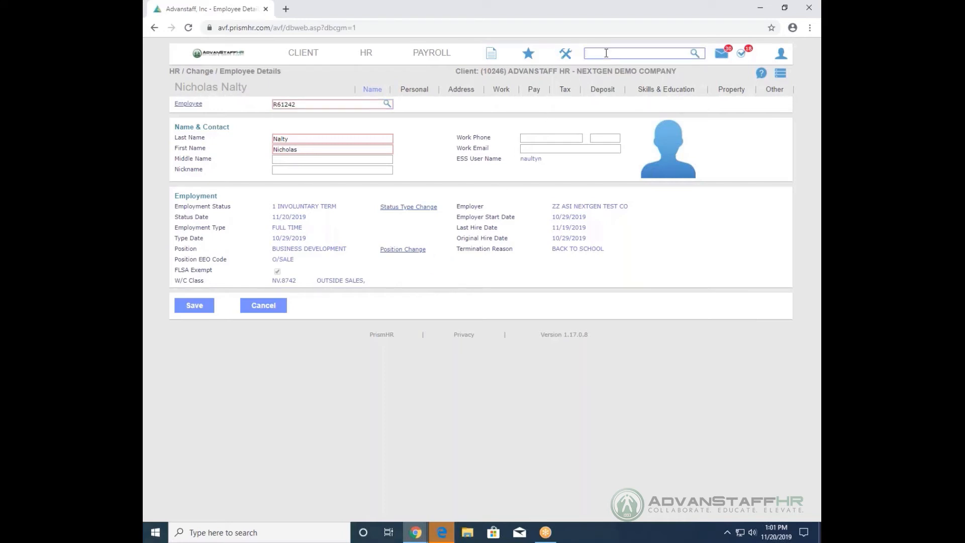
pyautogui.write('rehire')
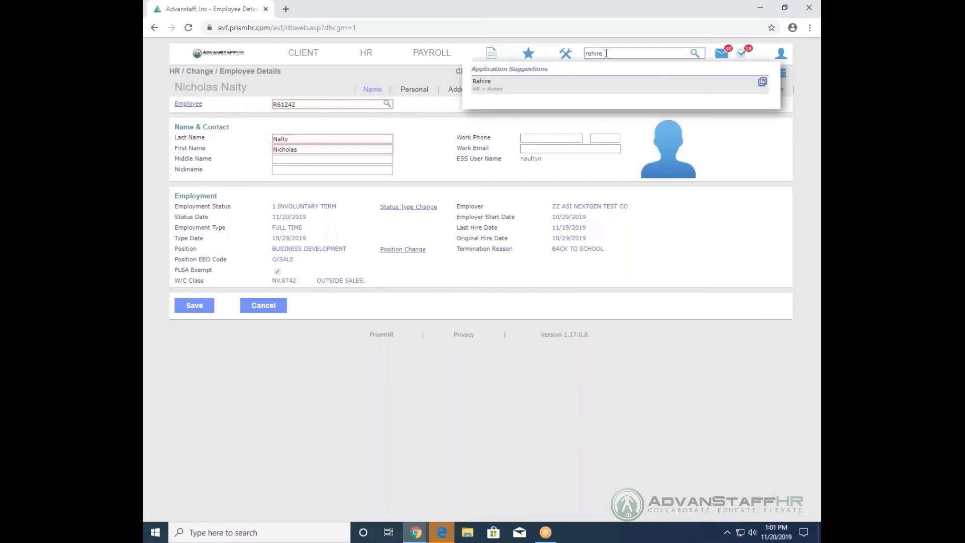
pyautogui.click(591, 87)
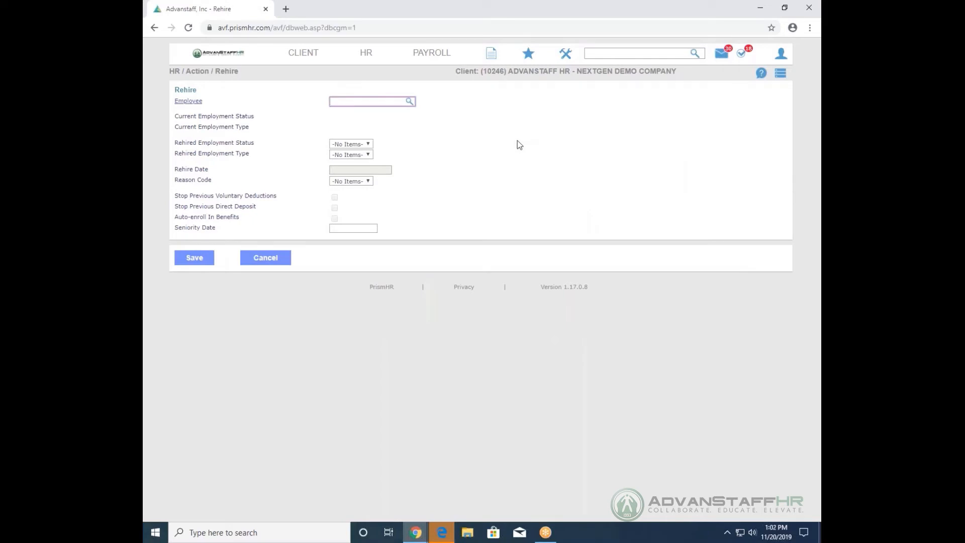
pyautogui.click(188, 102)
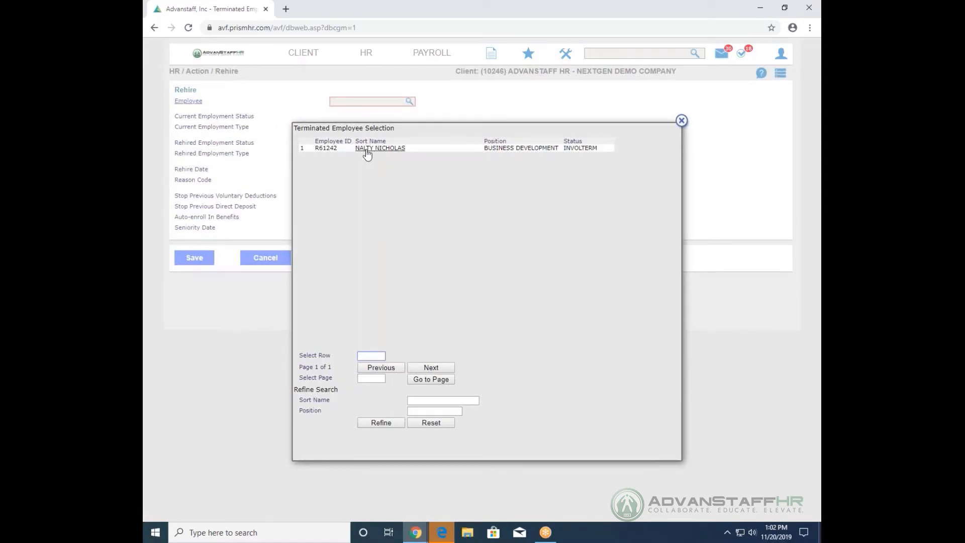
pyautogui.click(366, 150)
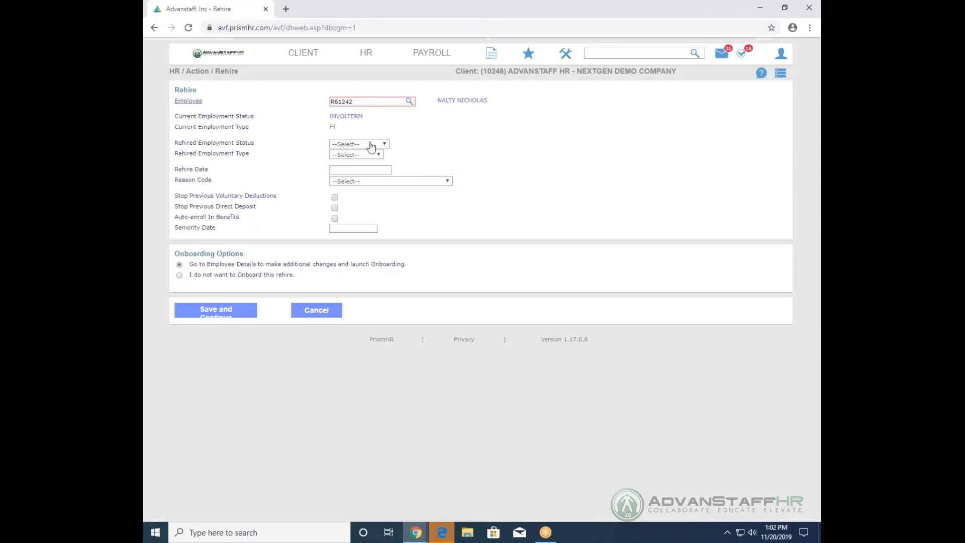
# Set the rehired employment status to ACTIVE and the rehired employment type to FT.
pyautogui.click(372, 146)
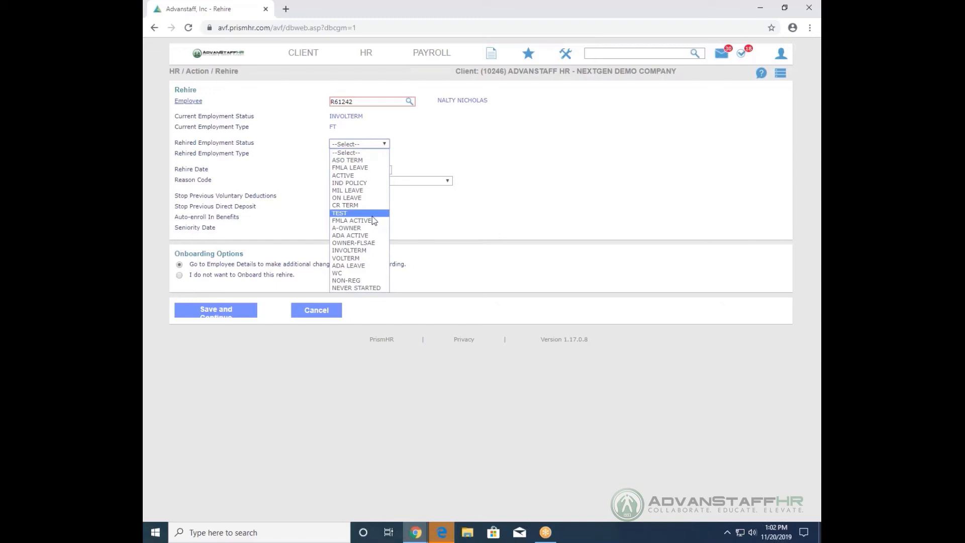
pyautogui.click(371, 176)
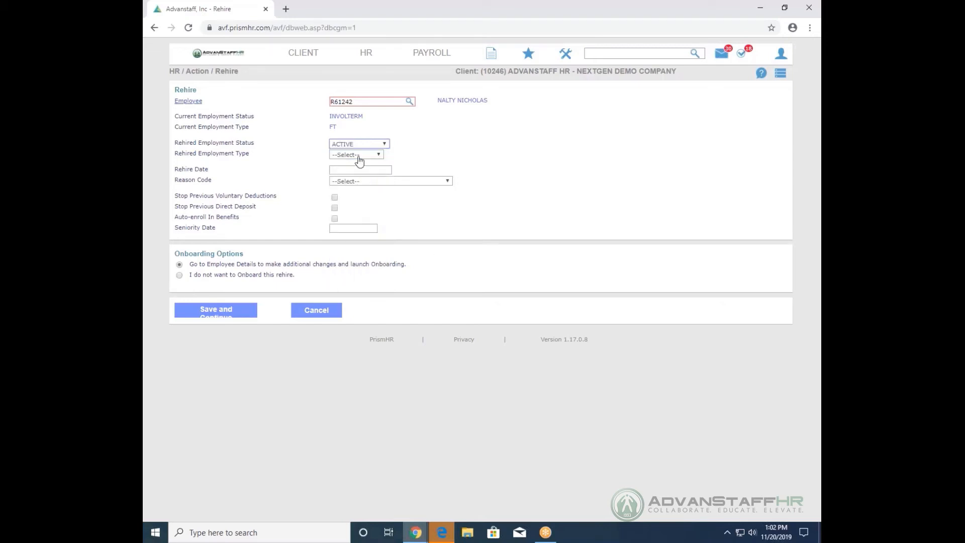
pyautogui.click(359, 159)
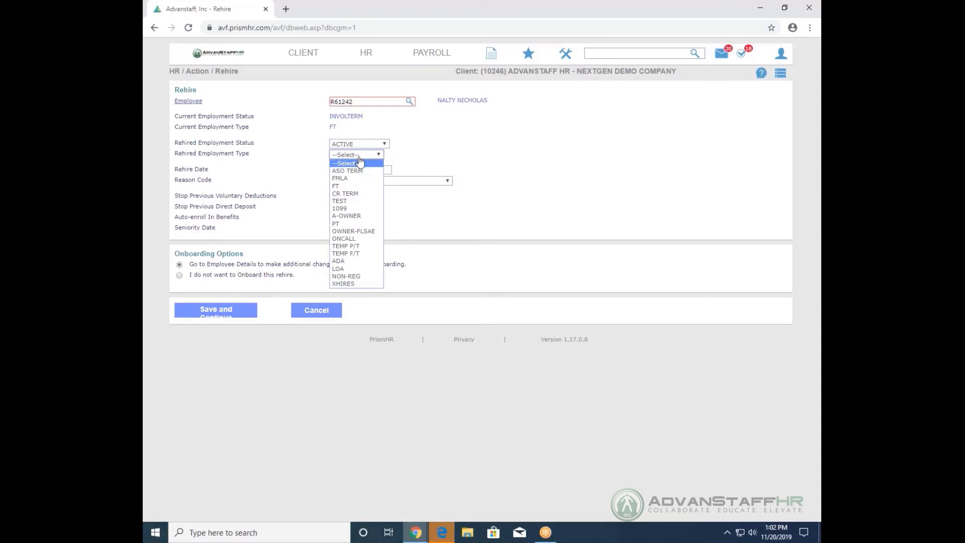
pyautogui.click(374, 187)
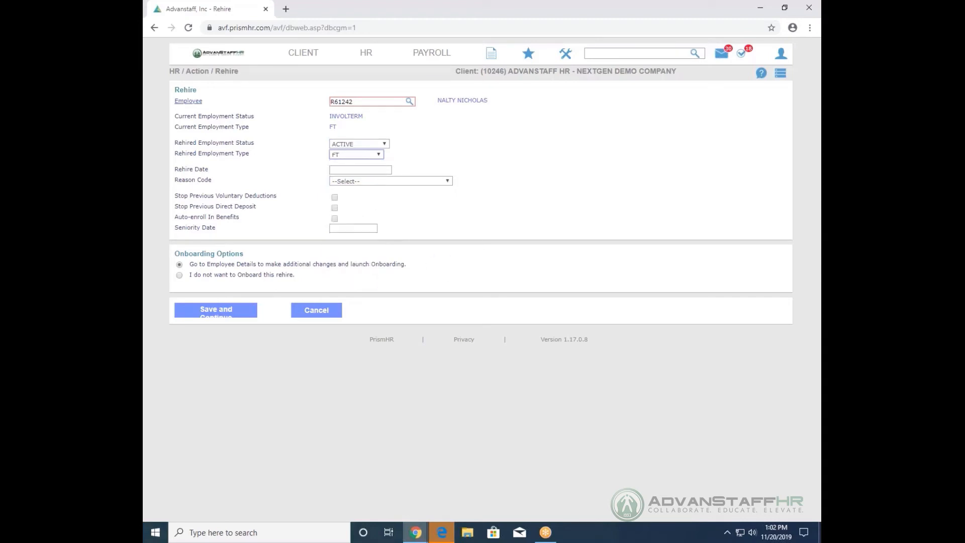
# Set the rehire date to 11/20/2019 and accept discarding the status change already entered for that date.
pyautogui.click(368, 169)
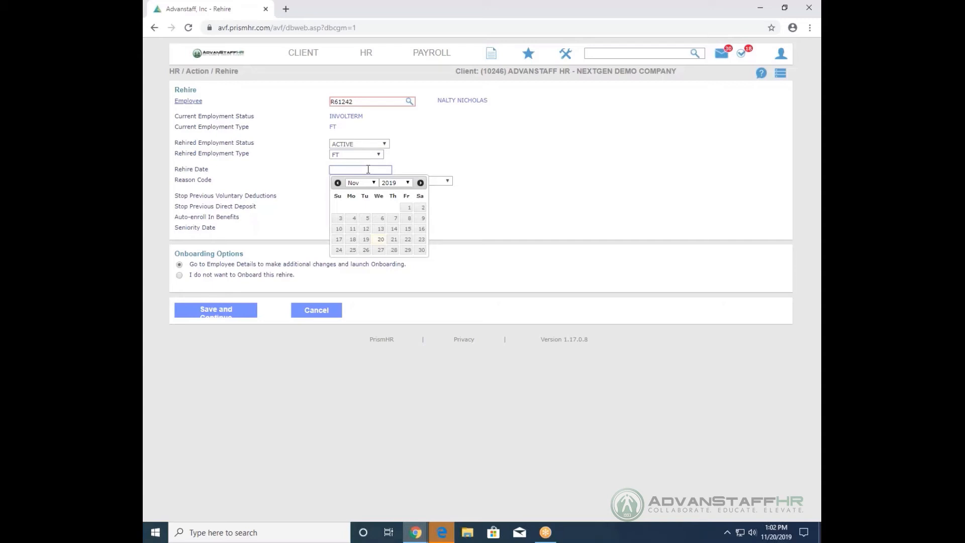
pyautogui.click(380, 239)
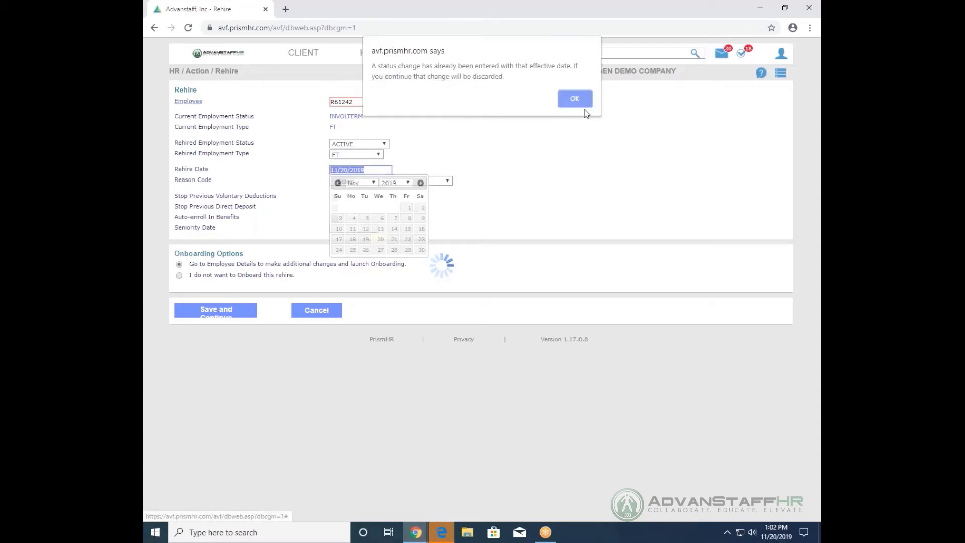
pyautogui.click(574, 100)
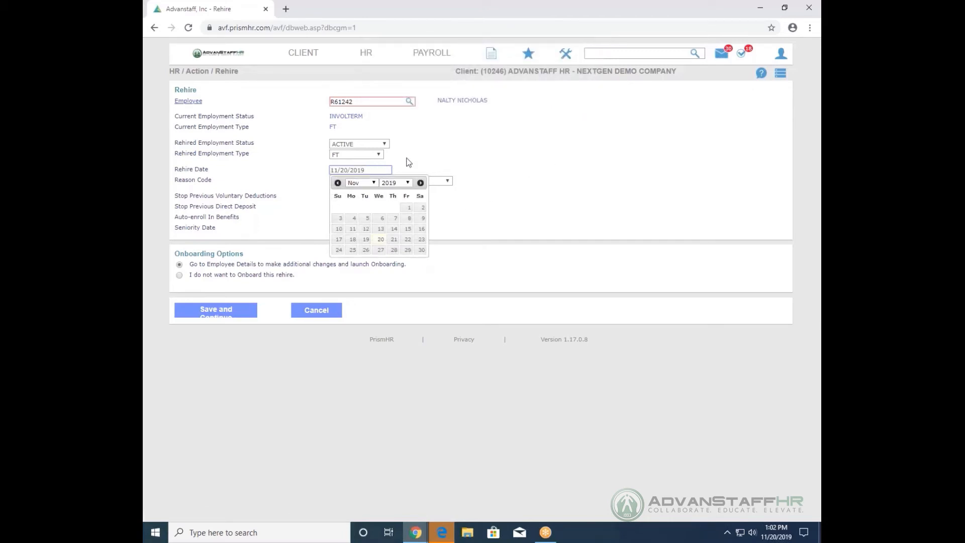
pyautogui.click(433, 172)
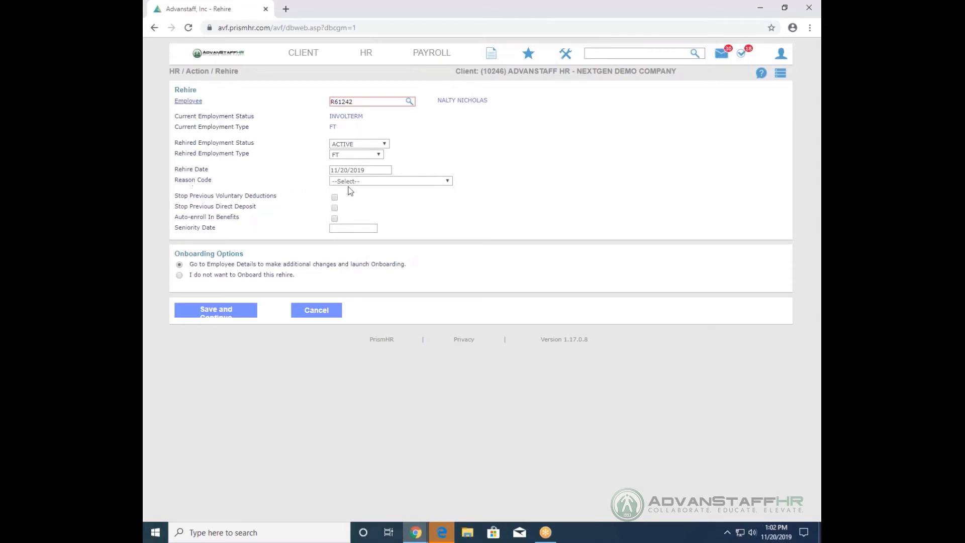
# Give COMPANY REHIRE as the reason code, turn on auto-enrollment in benefits, and save the rehire to continue to the employee details.
pyautogui.click(379, 182)
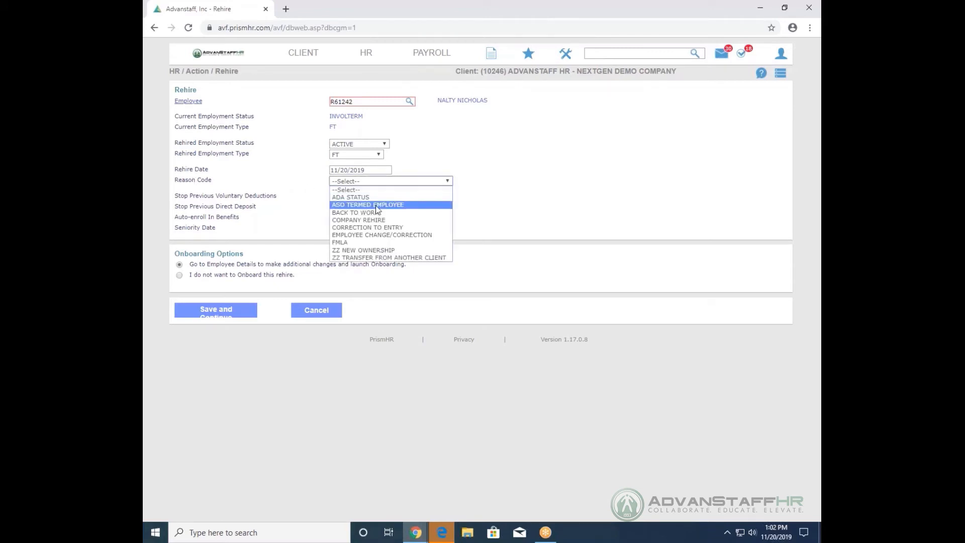
pyautogui.click(384, 219)
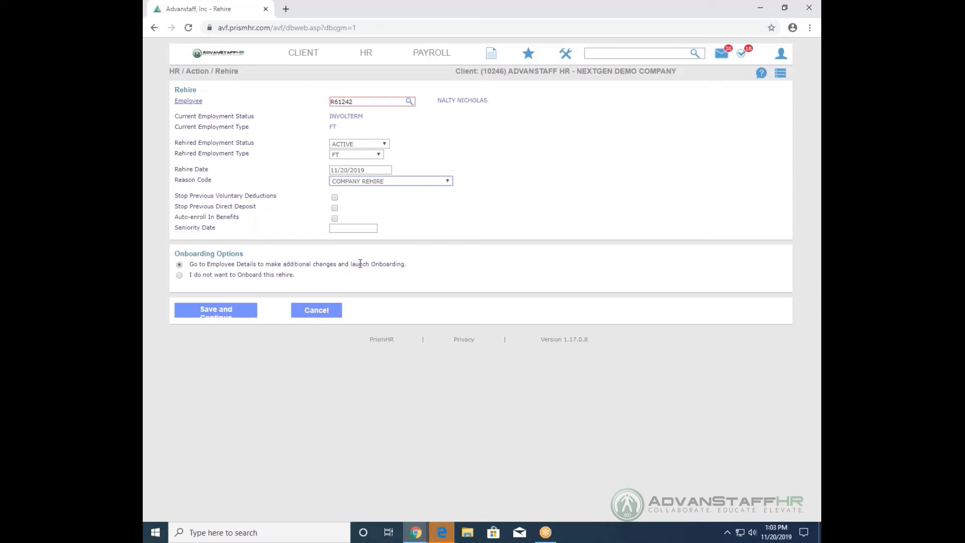
pyautogui.click(334, 219)
pyautogui.click(233, 312)
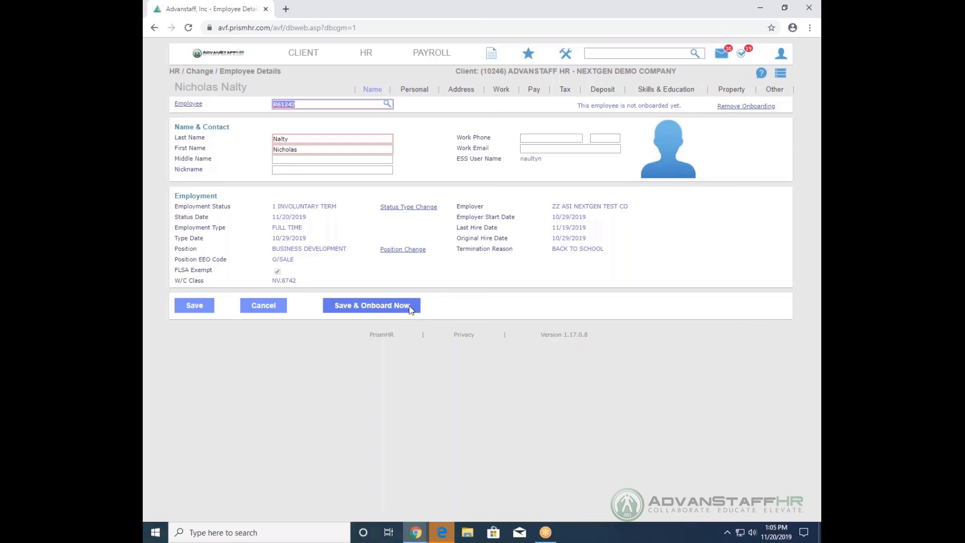
# Save the employee details and launch onboarding immediately, confirming the launch, and return to the home page.
pyautogui.click(411, 309)
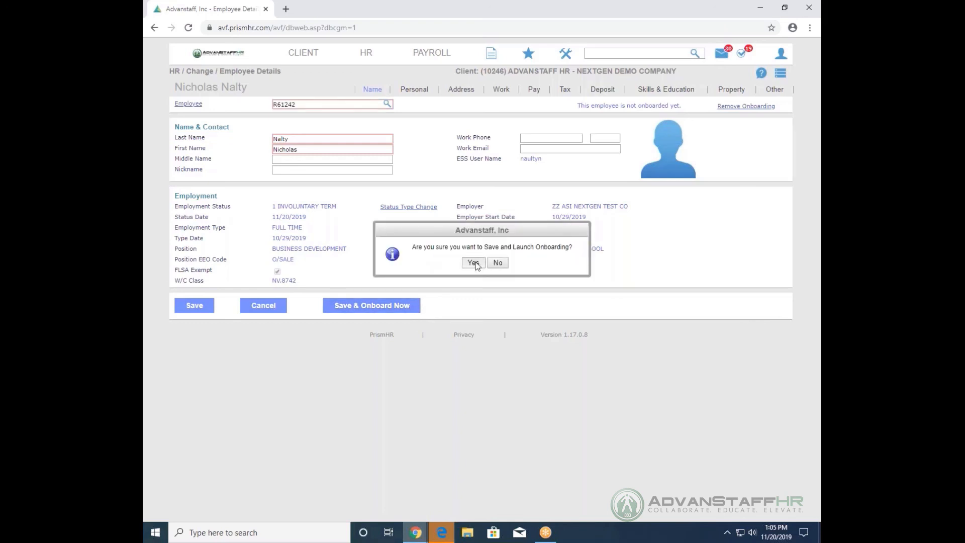
pyautogui.click(474, 263)
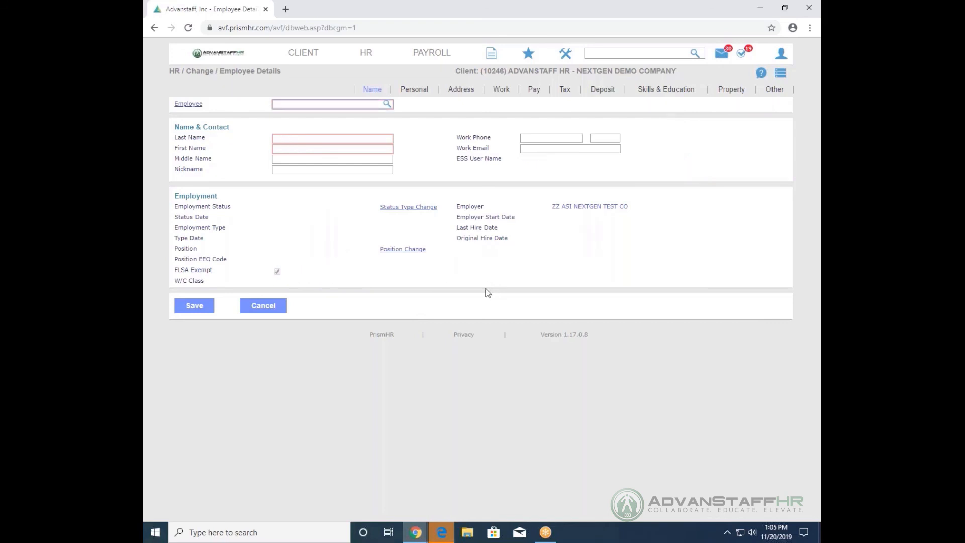
pyautogui.click(228, 56)
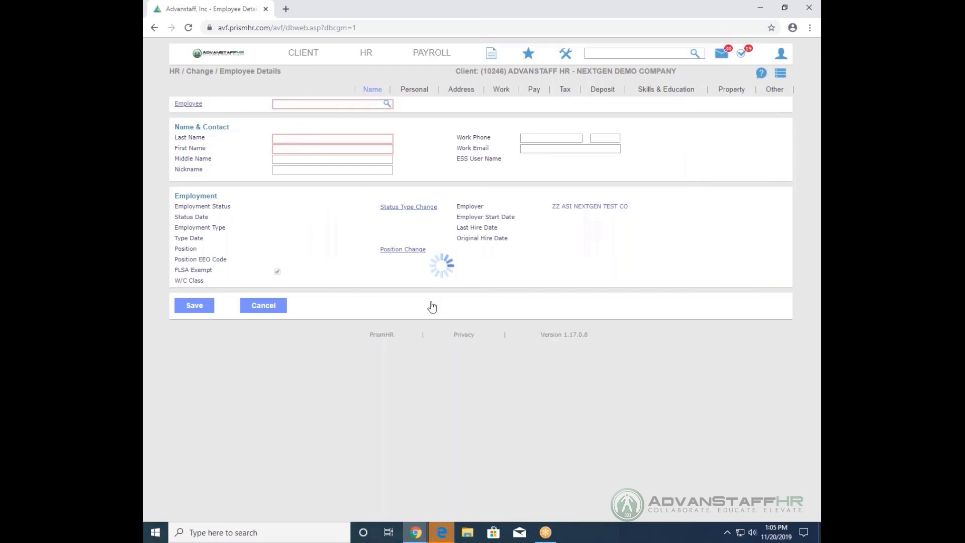